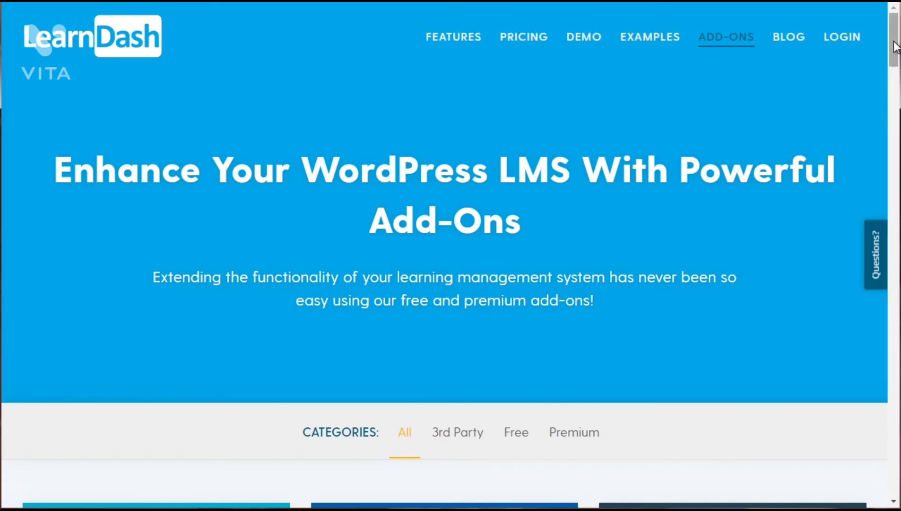
Browse the LearnDash add-ons catalogue with all categories shown, from the SamCart cards to the BuddyPress integration cards.
{"action": "left_click_drag", "start_coordinate": [895, 45], "coordinate": [890, 122]}
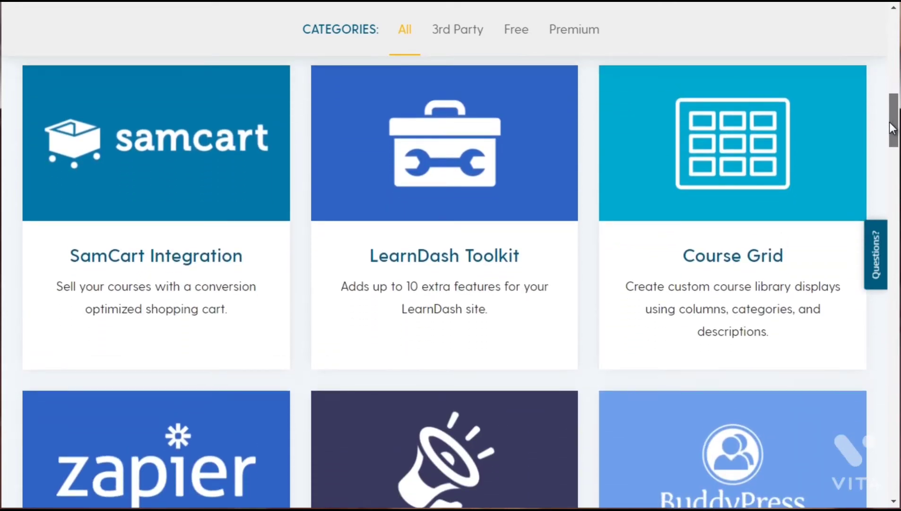
{"action": "left_click_drag", "start_coordinate": [890, 123], "coordinate": [888, 157]}
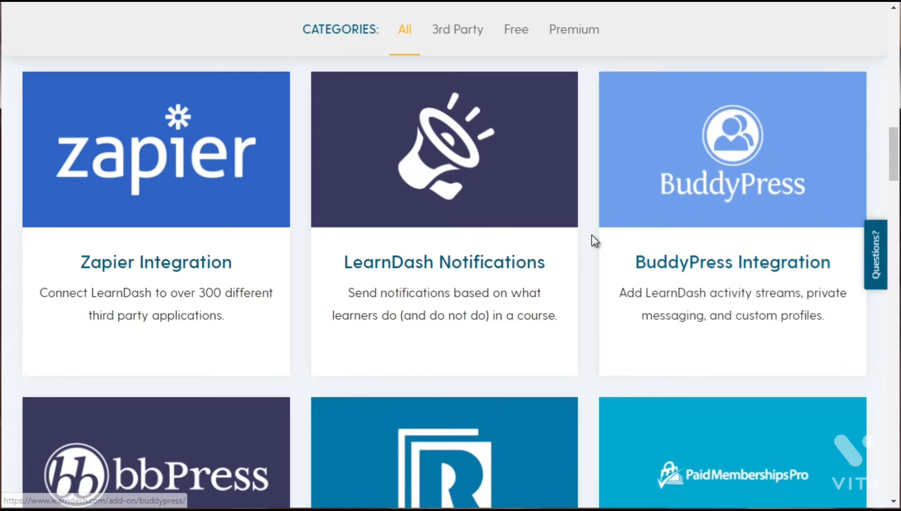
{"action": "left_click_drag", "start_coordinate": [895, 155], "coordinate": [898, 28]}
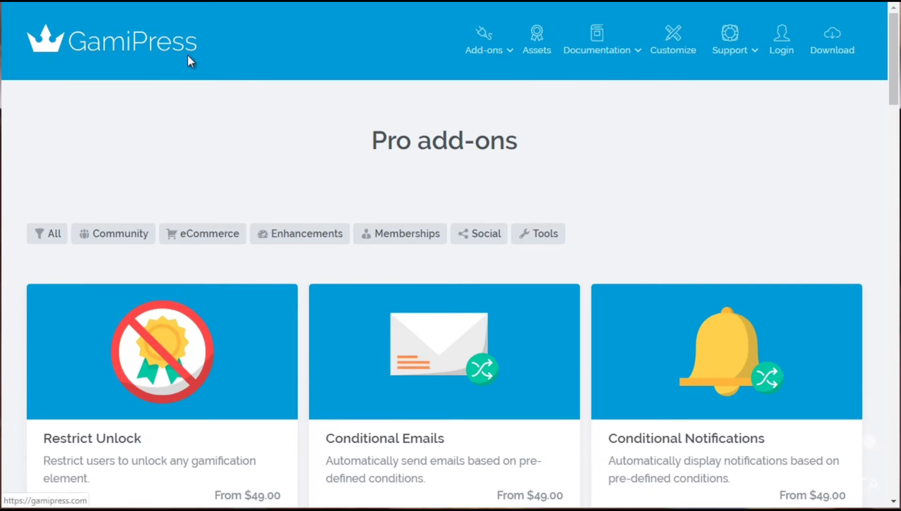
Open the GamiPress integrations catalogue, filter it to the Social category and review the listed integrations.
{"action": "mouse_move", "coordinate": [500, 65]}
{"action": "left_click", "coordinate": [578, 153]}
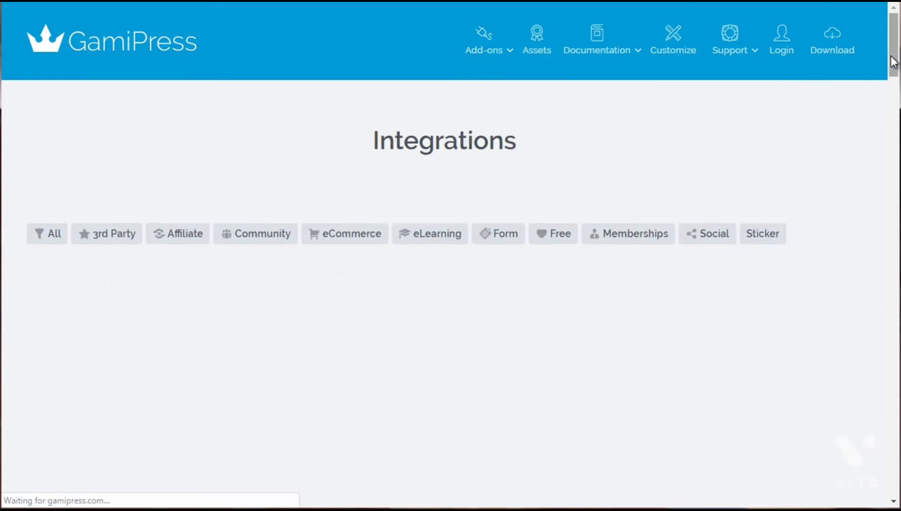
{"action": "left_click_drag", "start_coordinate": [893, 62], "coordinate": [891, 81]}
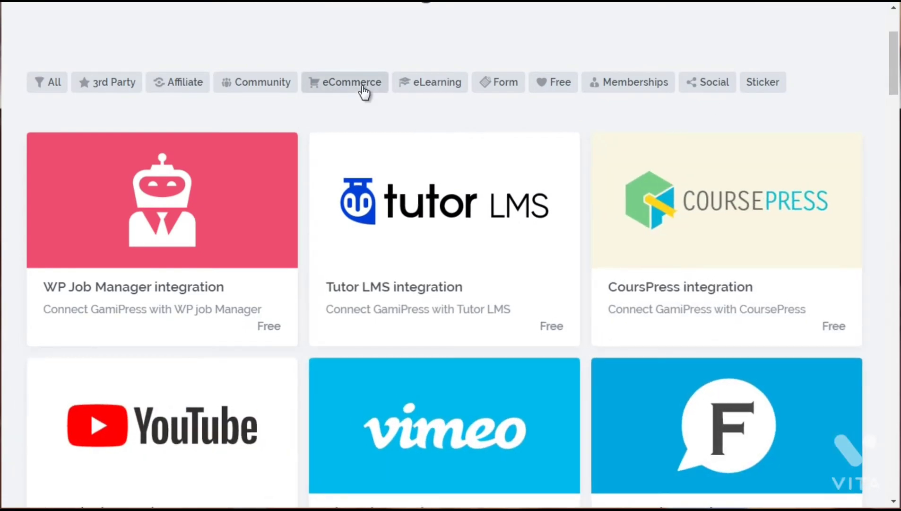
{"action": "left_click", "coordinate": [704, 93]}
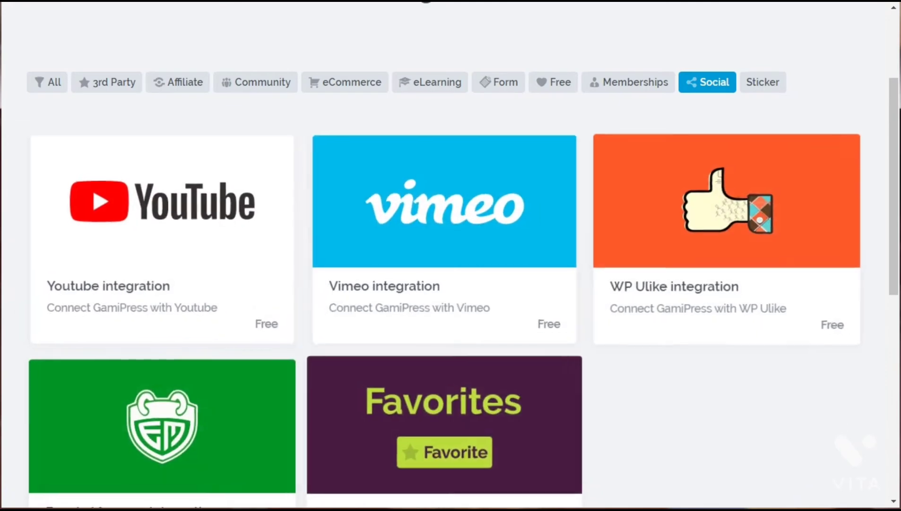
{"action": "left_click_drag", "start_coordinate": [891, 95], "coordinate": [889, 127]}
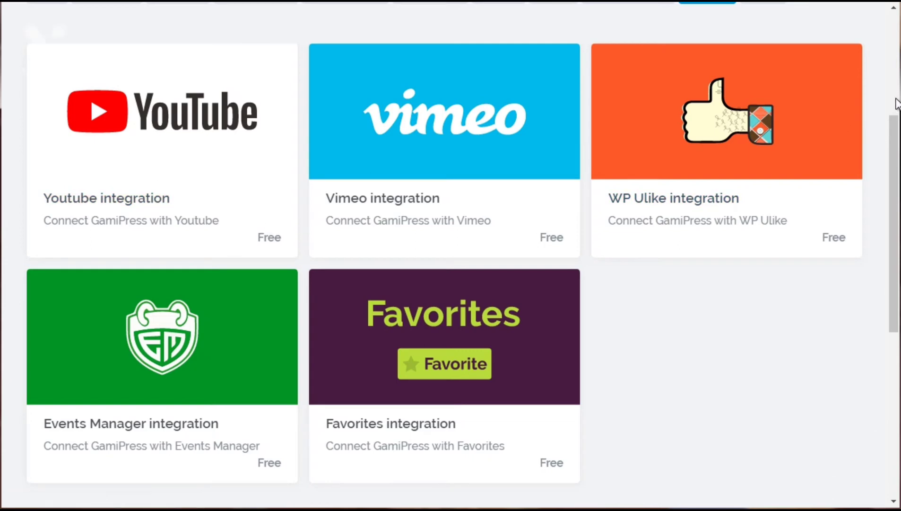
{"action": "left_click", "coordinate": [896, 100]}
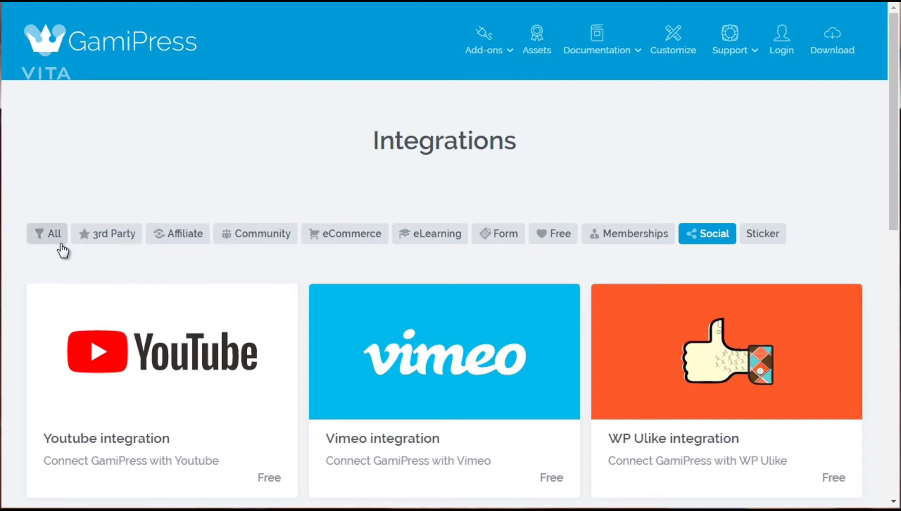
Open the GamiPress Pro add-ons catalogue and look through the available add-ons.
{"action": "mouse_move", "coordinate": [496, 52]}
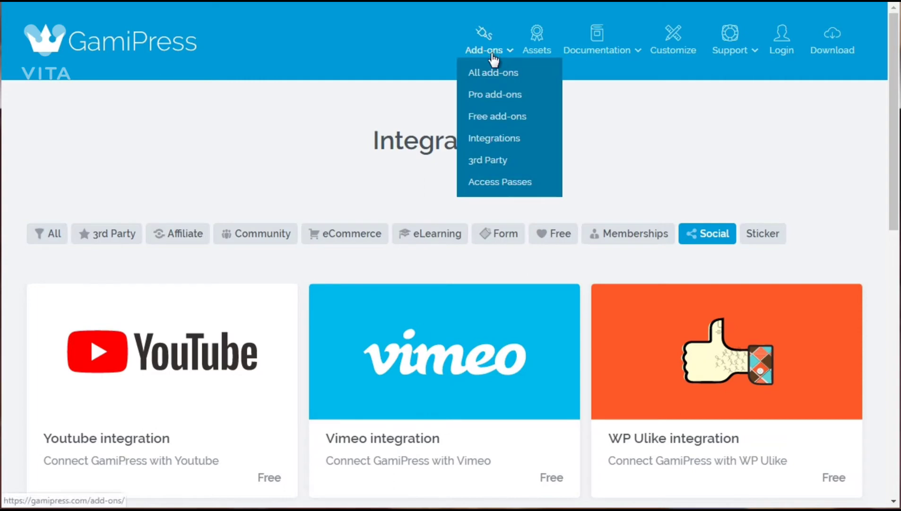
{"action": "left_click", "coordinate": [495, 97]}
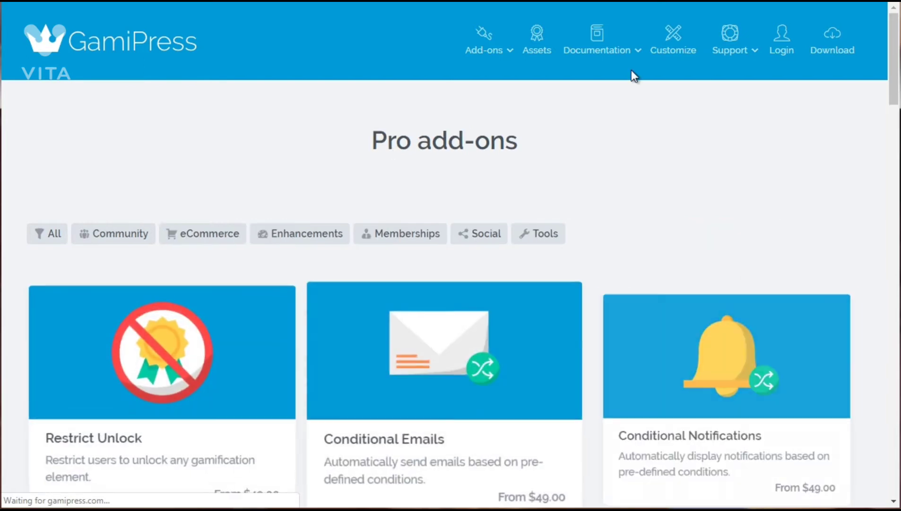
{"action": "left_click_drag", "start_coordinate": [897, 60], "coordinate": [873, 143]}
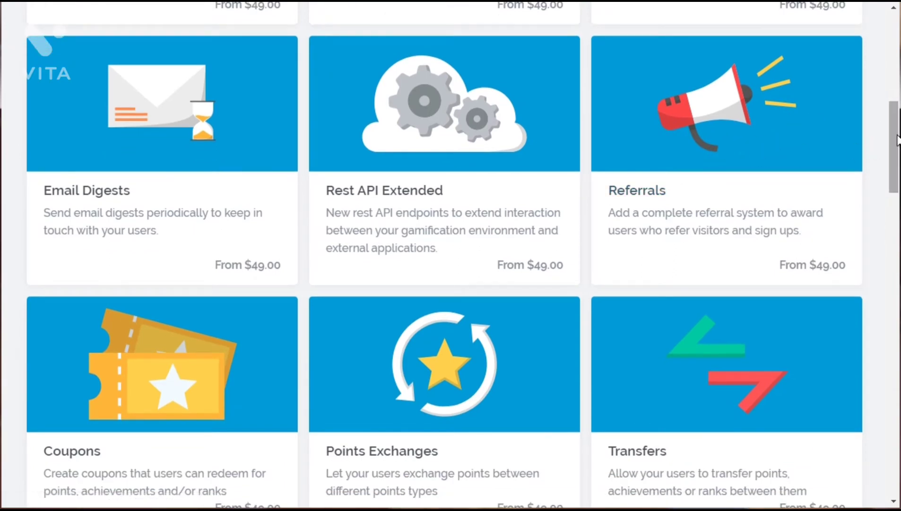
{"action": "left_click_drag", "start_coordinate": [897, 140], "coordinate": [887, 223]}
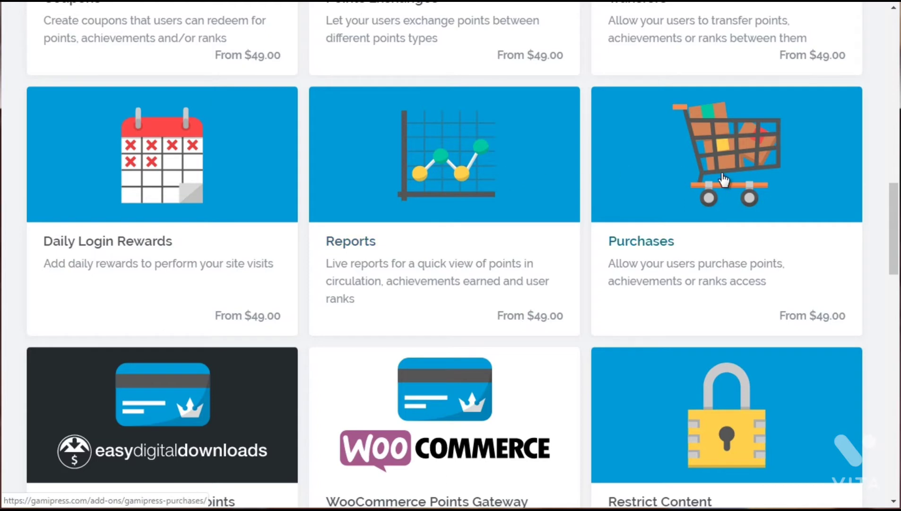
{"action": "left_click_drag", "start_coordinate": [895, 220], "coordinate": [883, 277]}
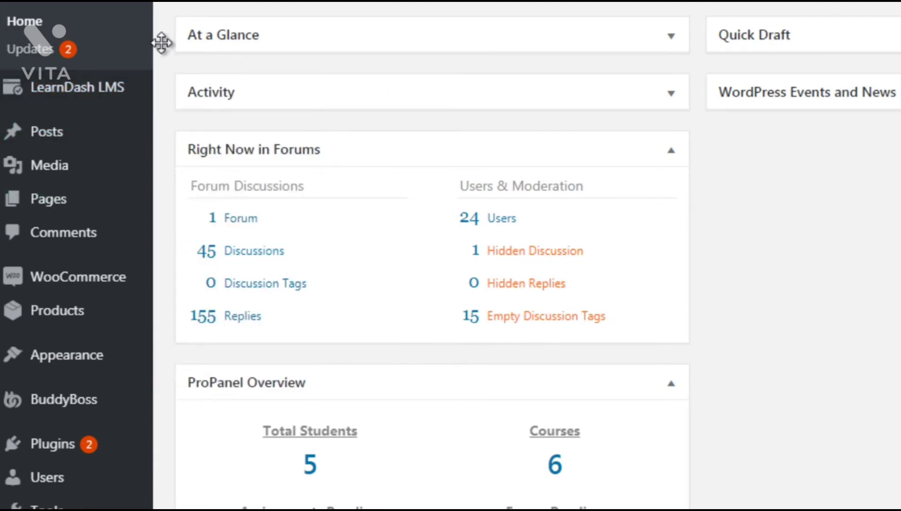
Review the LearnDash LMS overview page in the WordPress dashboard and the list of all courses.
{"action": "mouse_move", "coordinate": [77, 89]}
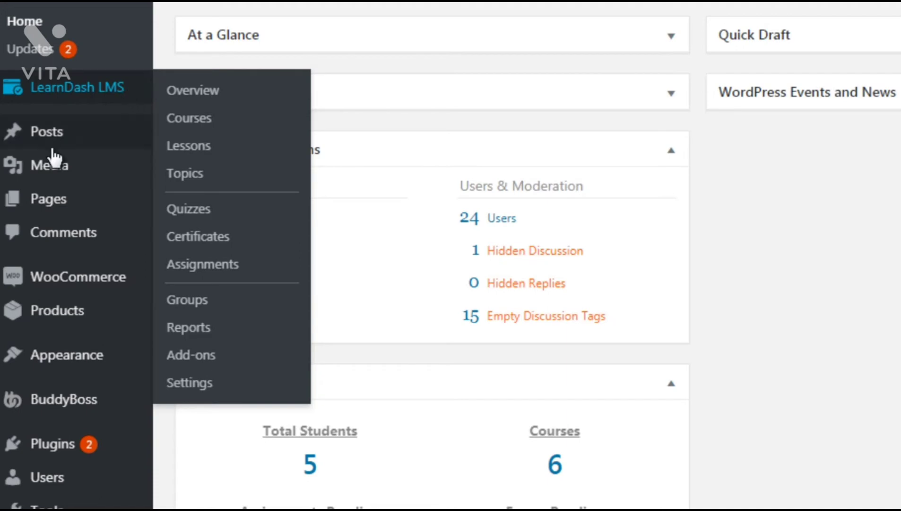
{"action": "mouse_move", "coordinate": [96, 100]}
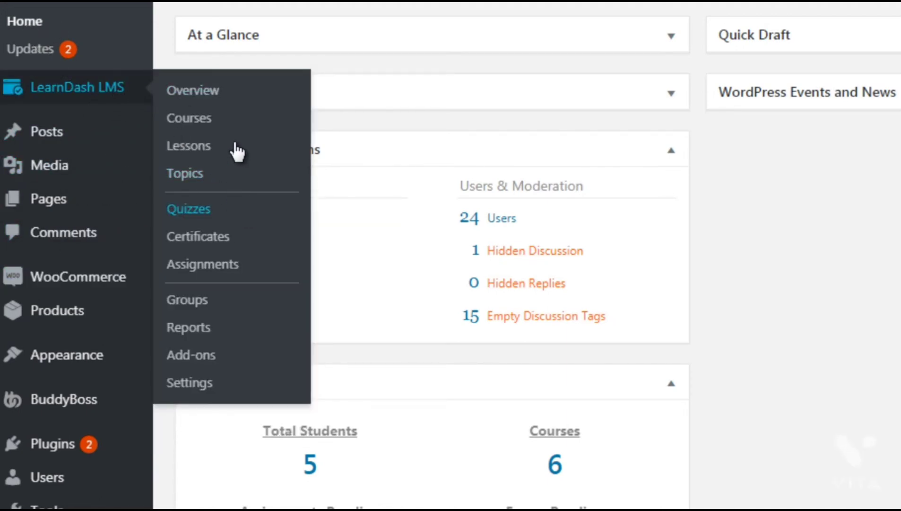
{"action": "left_click", "coordinate": [209, 105]}
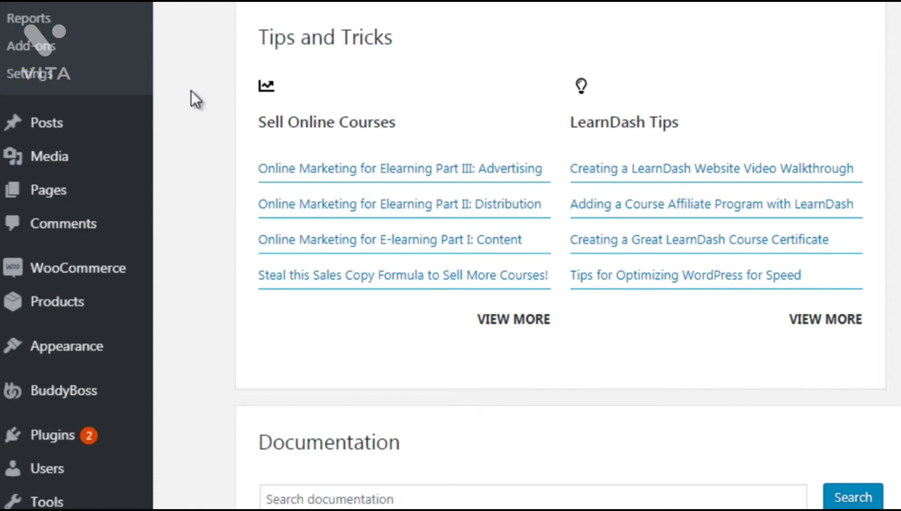
{"action": "scroll", "coordinate": [520, 256], "scroll_direction": "up", "scroll_amount": 5}
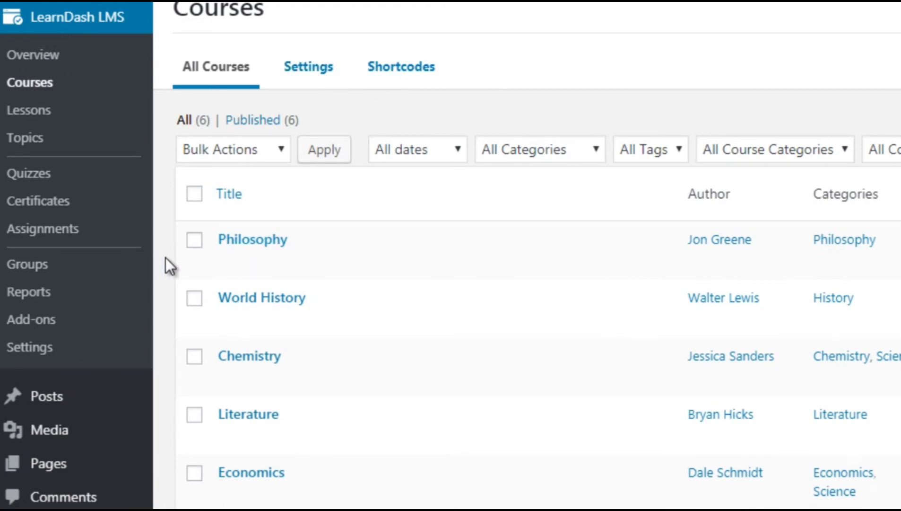
{"action": "scroll", "coordinate": [382, 86], "scroll_direction": "up", "scroll_amount": 1}
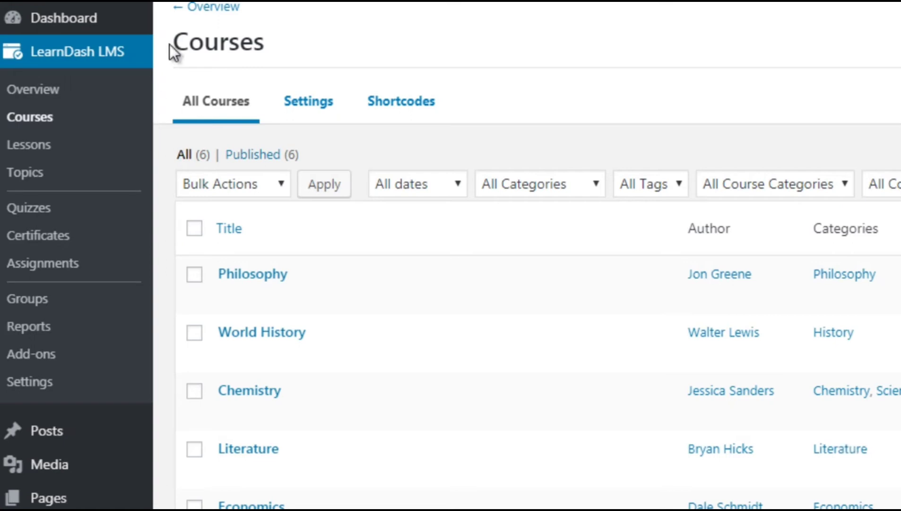
Open the public front end of the site in a new browser tab.
{"action": "mouse_move", "coordinate": [35, 34]}
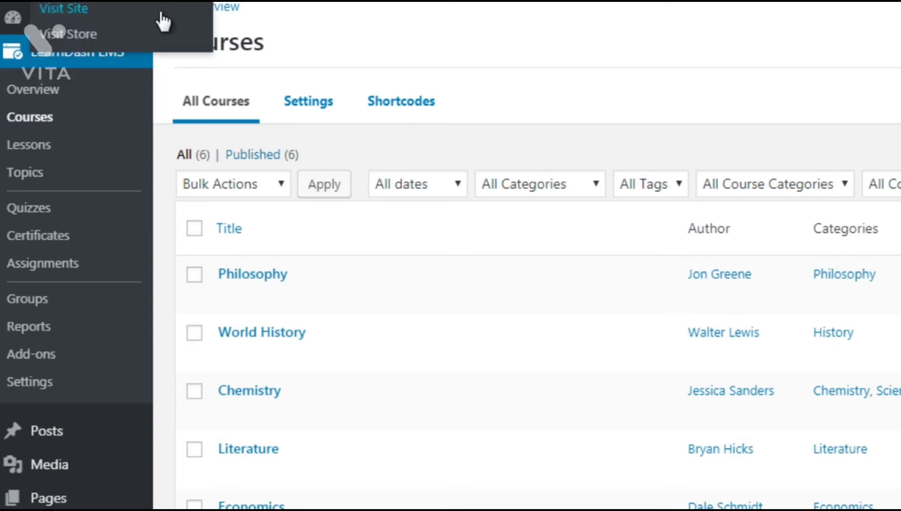
{"action": "right_click", "coordinate": [160, 16]}
{"action": "left_click", "coordinate": [193, 28]}
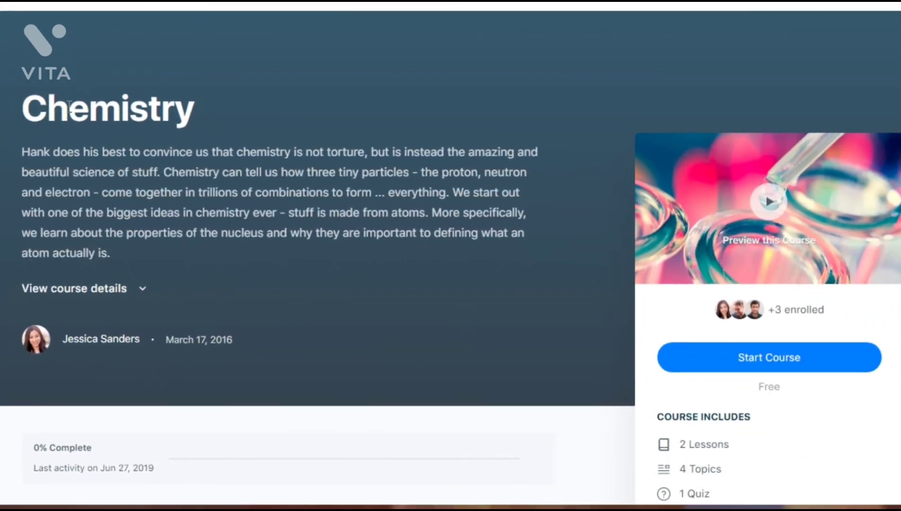
Examine the public Chemistry course page, including its title, description, progress, course content and enrolment box.
{"action": "left_click_drag", "start_coordinate": [22, 106], "coordinate": [187, 115]}
{"action": "left_click", "coordinate": [205, 119]}
{"action": "left_click_drag", "start_coordinate": [10, 104], "coordinate": [196, 114]}
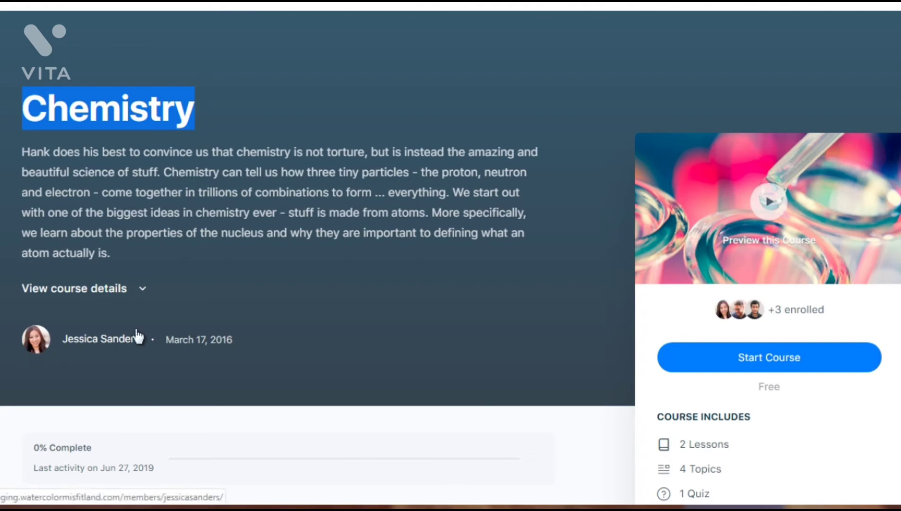
{"action": "scroll", "coordinate": [737, 218], "scroll_direction": "down", "scroll_amount": 3}
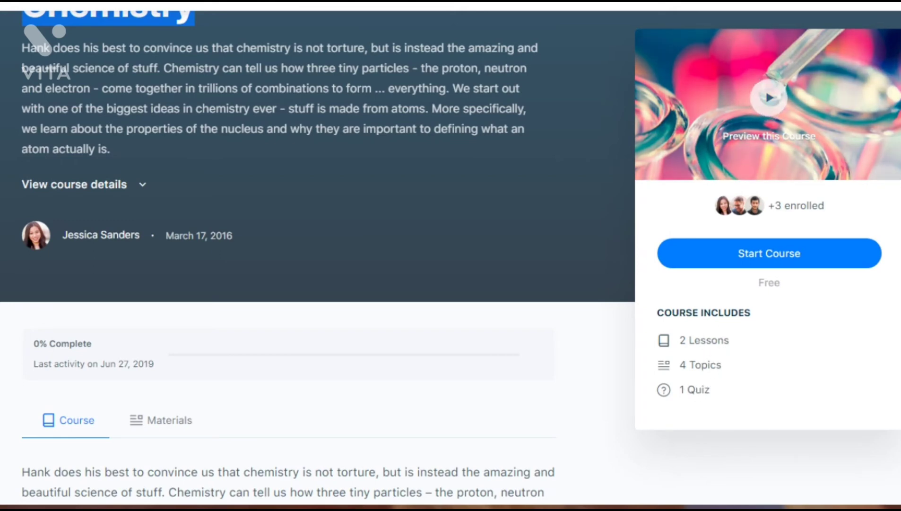
{"action": "scroll", "coordinate": [284, 255], "scroll_direction": "down", "scroll_amount": 7}
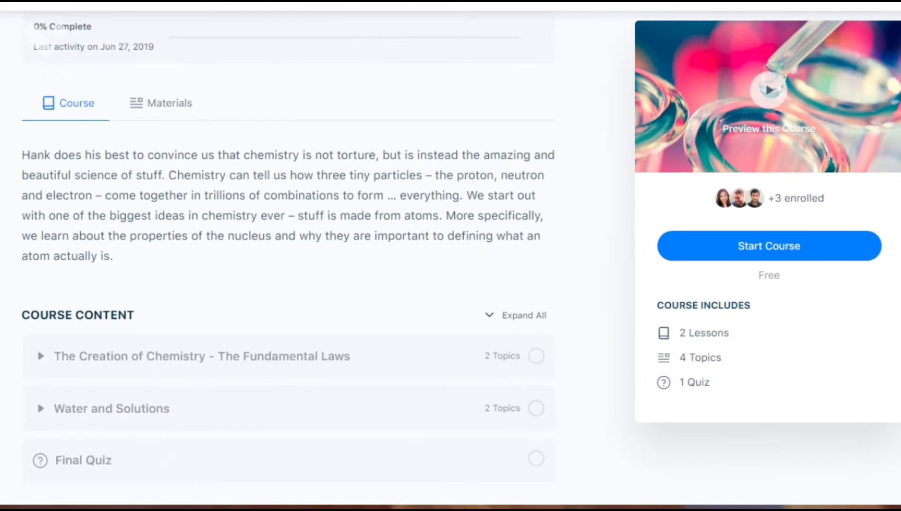
{"action": "scroll", "coordinate": [284, 255], "scroll_direction": "down", "scroll_amount": 4}
{"action": "scroll", "coordinate": [284, 255], "scroll_direction": "up", "scroll_amount": 1}
{"action": "scroll", "coordinate": [431, 129], "scroll_direction": "up", "scroll_amount": 10}
{"action": "scroll", "coordinate": [432, 129], "scroll_direction": "down", "scroll_amount": 1}
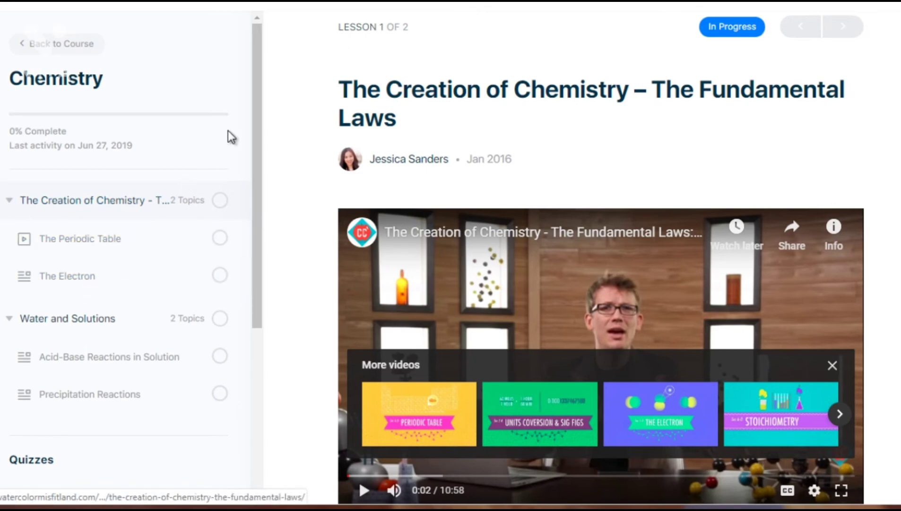
Examine the lesson page for The Creation of Chemistry, including the course outline, lesson description and lesson content.
{"action": "scroll", "coordinate": [260, 164], "scroll_direction": "down", "scroll_amount": 1}
{"action": "scroll", "coordinate": [260, 164], "scroll_direction": "down", "scroll_amount": 2}
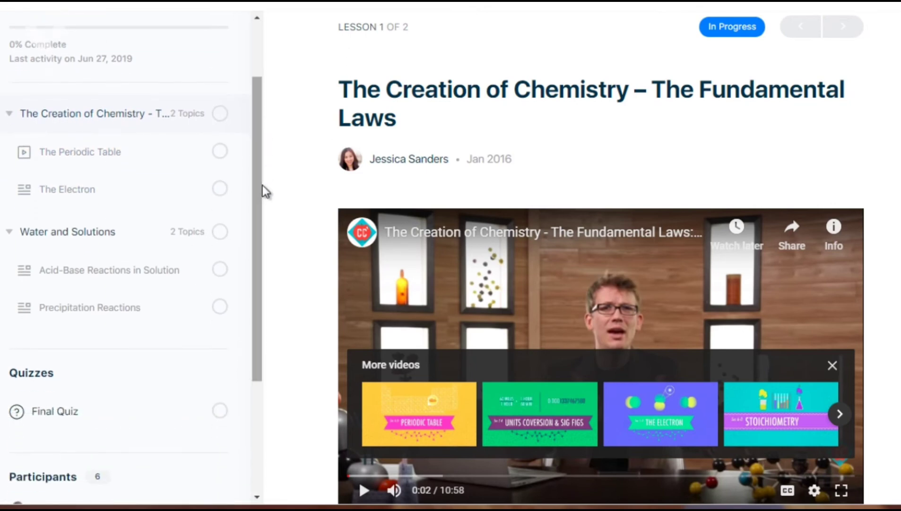
{"action": "scroll", "coordinate": [600, 258], "scroll_direction": "down", "scroll_amount": 8}
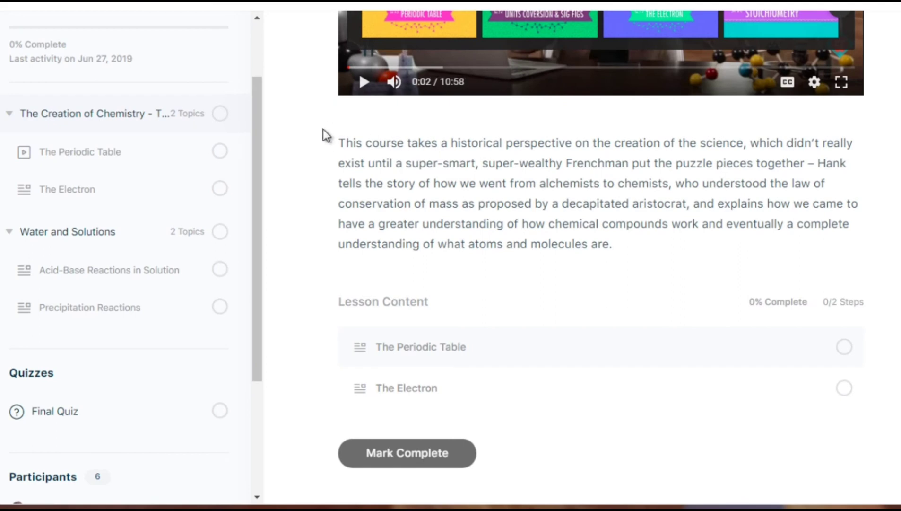
{"action": "left_click_drag", "start_coordinate": [345, 143], "coordinate": [481, 218]}
{"action": "left_click", "coordinate": [481, 219]}
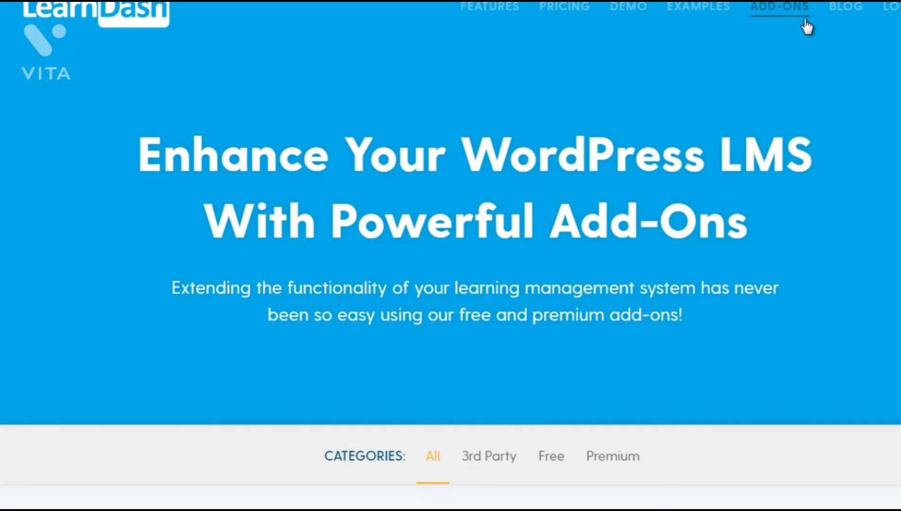
Look through the LearnDash website's add-on cards, from the WooCommerce integration onward.
{"action": "scroll", "coordinate": [451, 256], "scroll_direction": "down", "scroll_amount": 8}
{"action": "scroll", "coordinate": [451, 256], "scroll_direction": "down", "scroll_amount": 4}
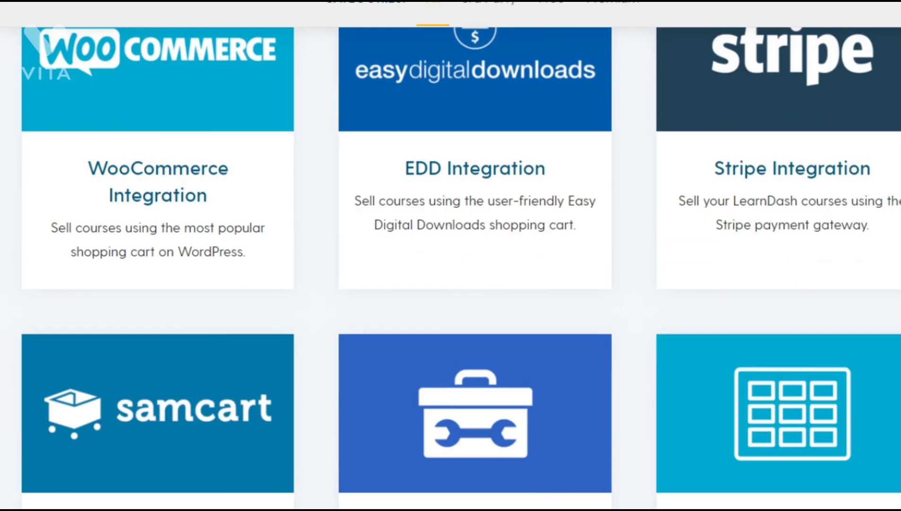
{"action": "scroll", "coordinate": [451, 255], "scroll_direction": "down", "scroll_amount": 8}
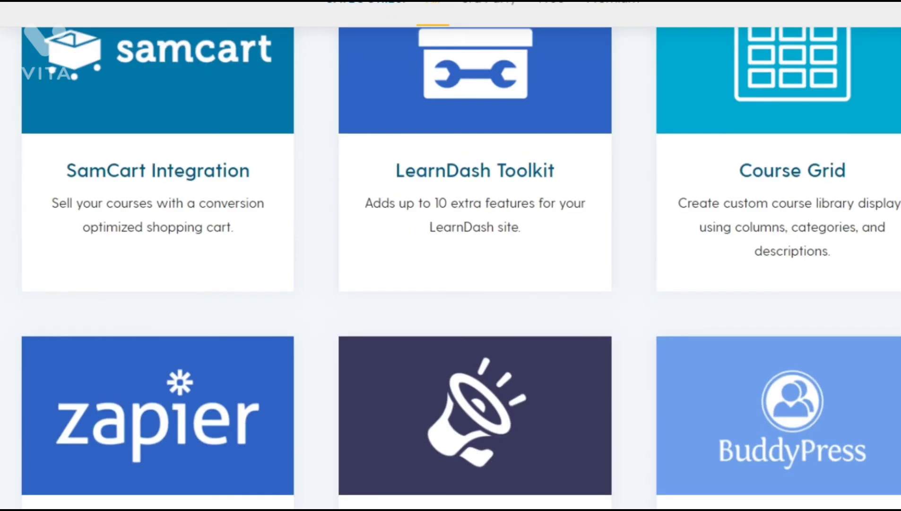
{"action": "scroll", "coordinate": [451, 255], "scroll_direction": "down", "scroll_amount": 10}
{"action": "scroll", "coordinate": [451, 255], "scroll_direction": "down", "scroll_amount": 5}
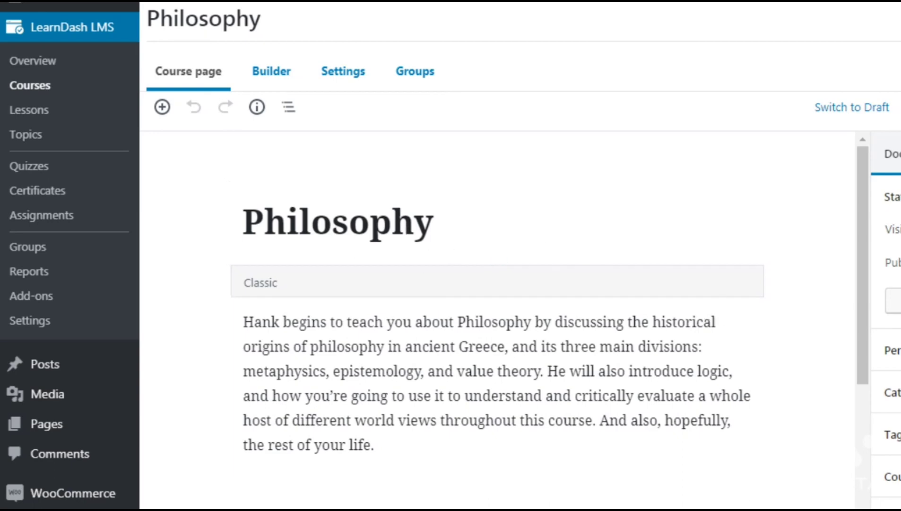
Review the Philosophy course's short description and expand the What is Philosophy? lesson in the course builder.
{"action": "scroll", "coordinate": [497, 321], "scroll_direction": "down", "scroll_amount": 10}
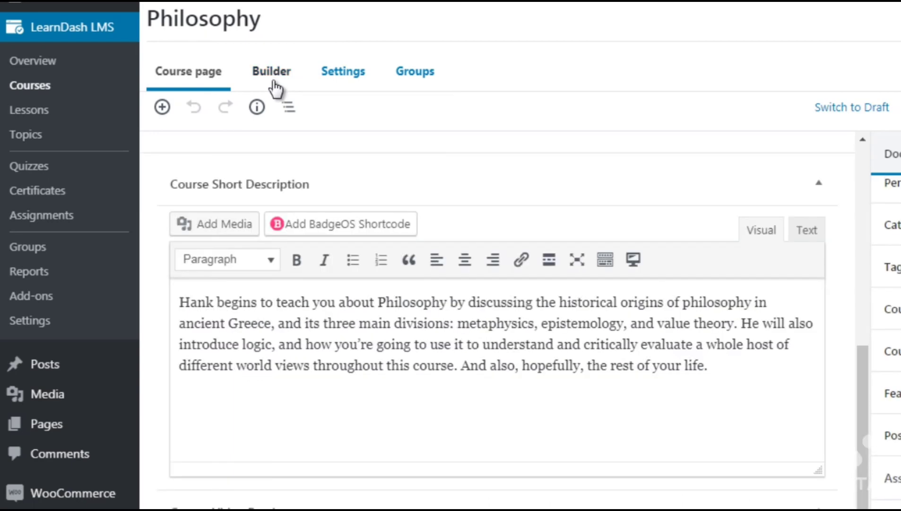
{"action": "left_click", "coordinate": [274, 85]}
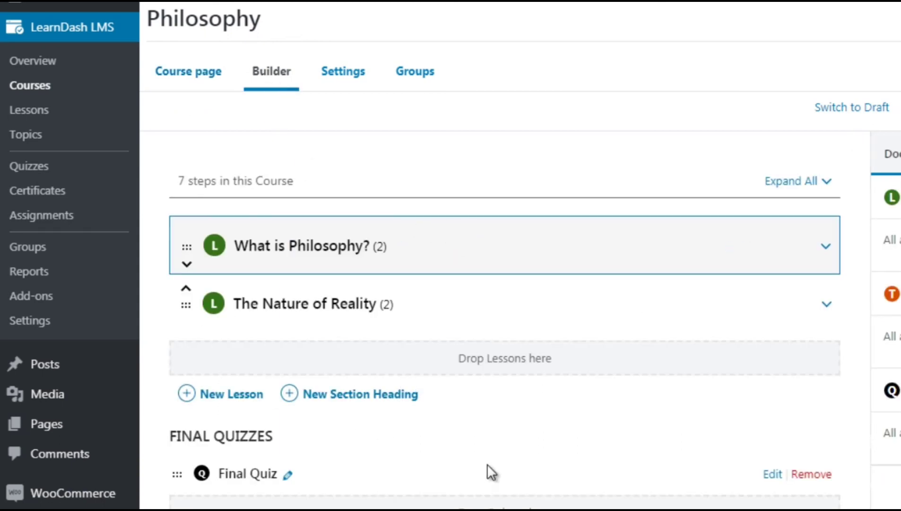
{"action": "mouse_move", "coordinate": [398, 249]}
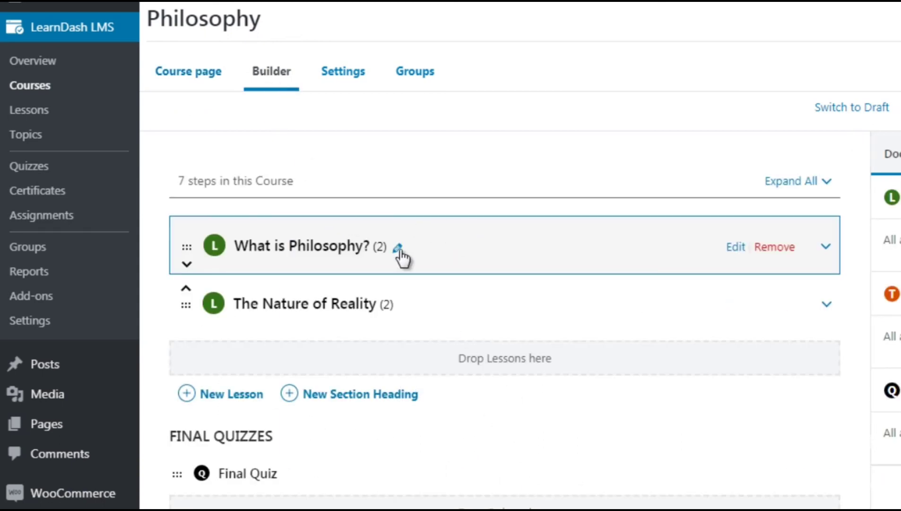
{"action": "left_click_drag", "start_coordinate": [188, 247], "coordinate": [229, 244]}
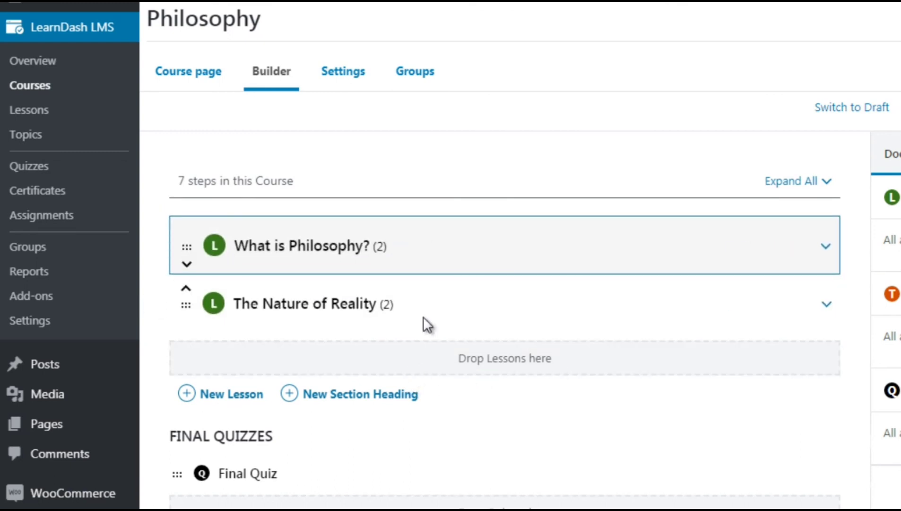
{"action": "left_click", "coordinate": [826, 245]}
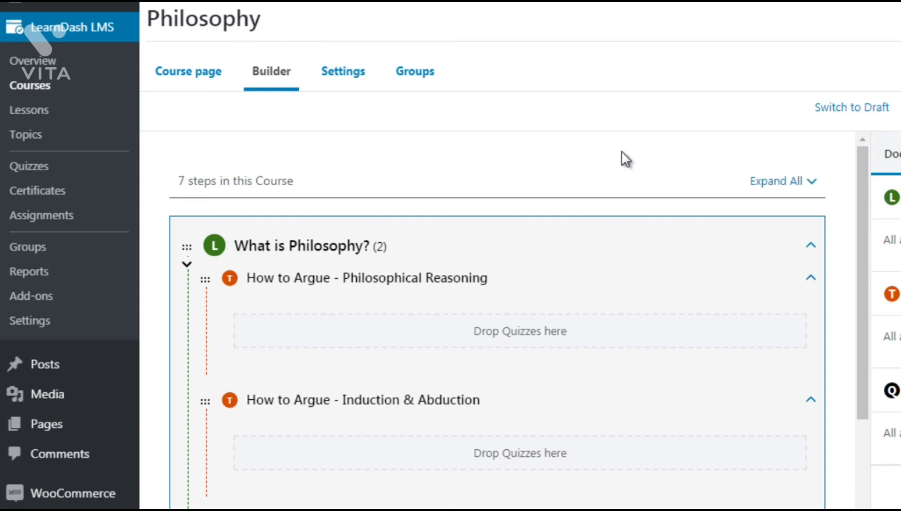
View the Philosophy course settings and add World History Group to the course's groups.
{"action": "left_click", "coordinate": [337, 75]}
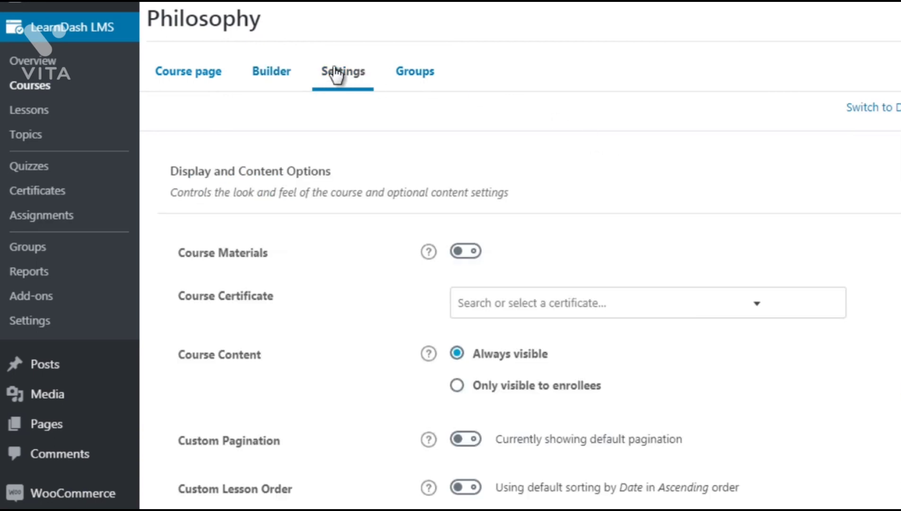
{"action": "left_click", "coordinate": [415, 83]}
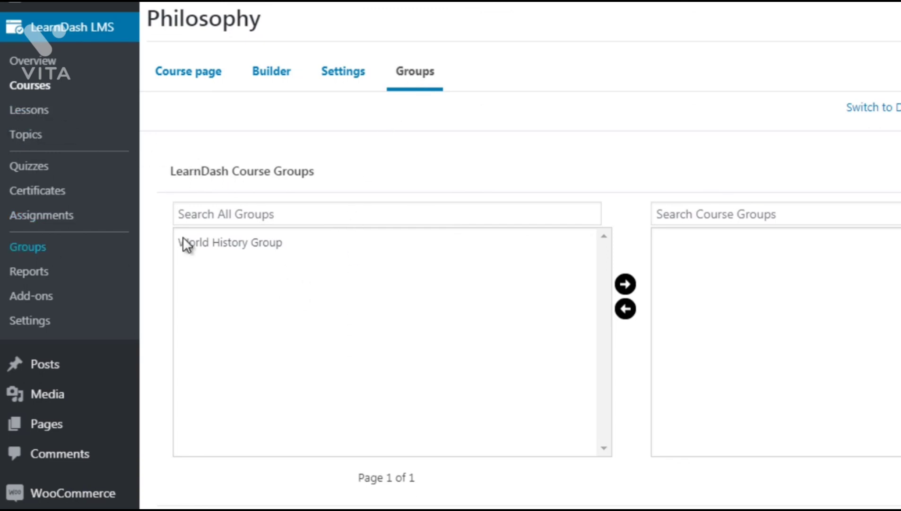
{"action": "left_click", "coordinate": [229, 239]}
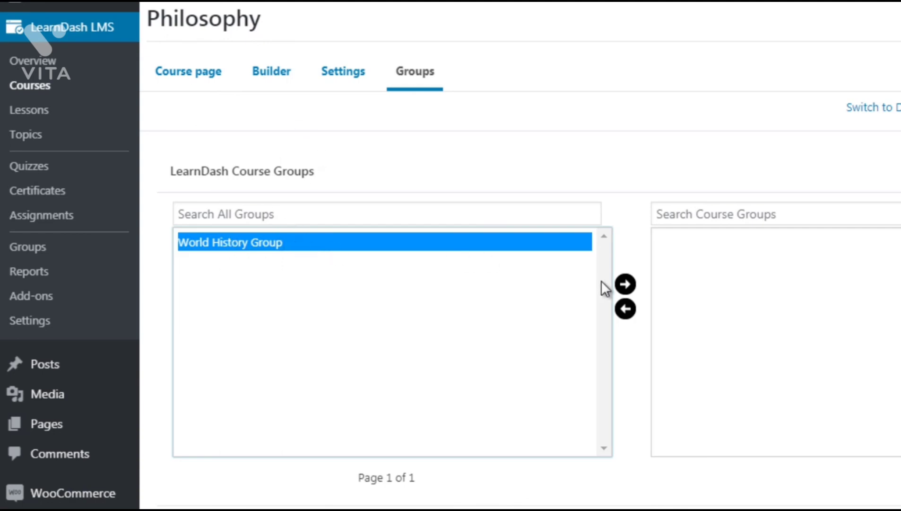
{"action": "left_click", "coordinate": [625, 285]}
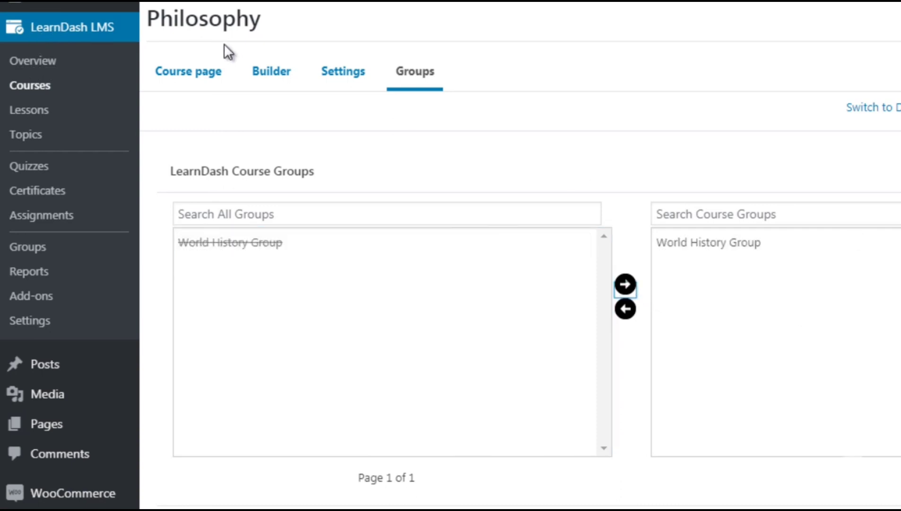